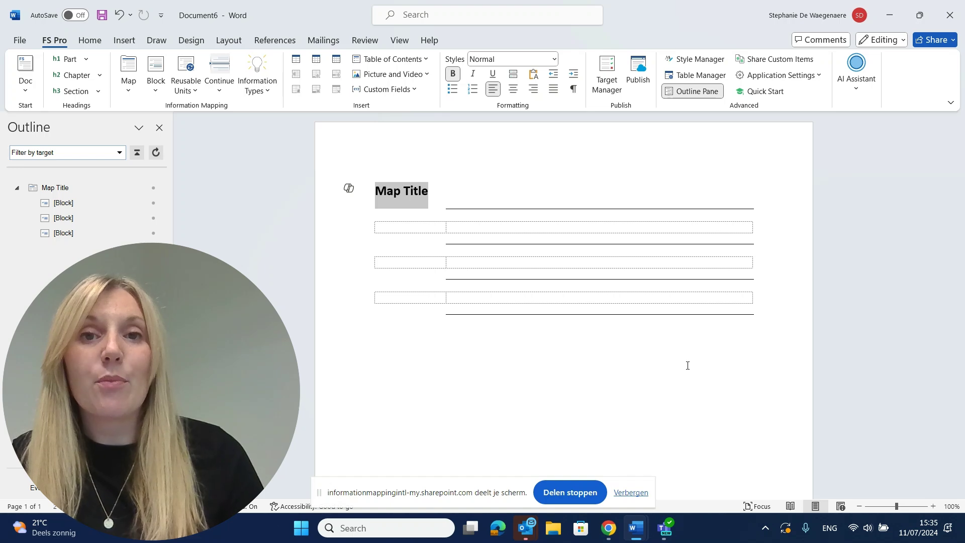
- Start a second map on page 2, below the first map's last block
{"action": "left_click", "coordinate": [735, 335]}
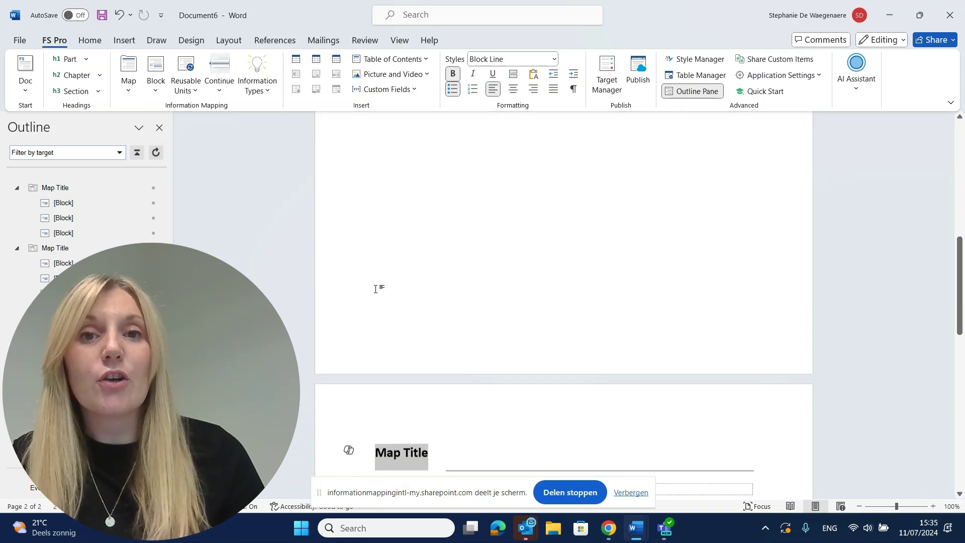
{"action": "scroll", "coordinate": [377, 297], "scroll_direction": "down", "scroll_amount": 2}
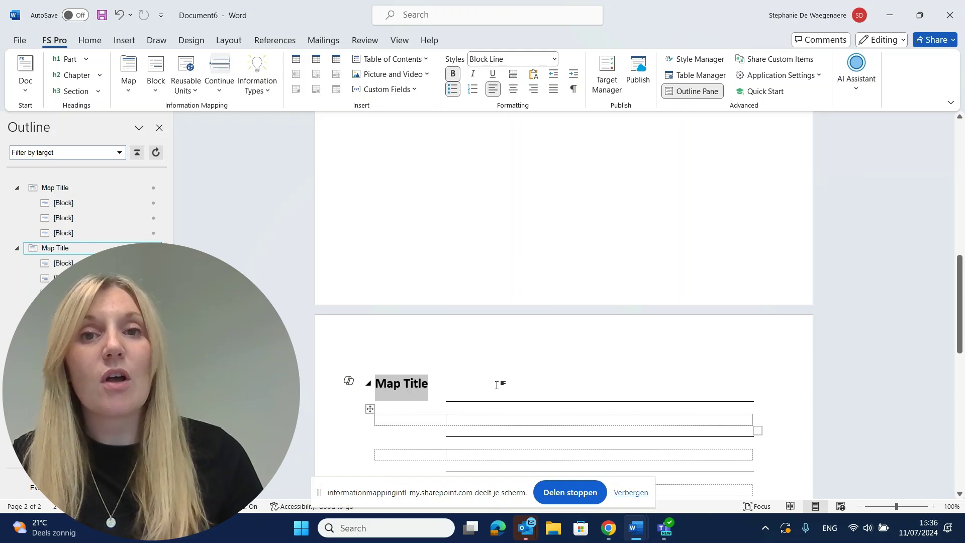
{"action": "scroll", "coordinate": [483, 387], "scroll_direction": "up", "scroll_amount": 10}
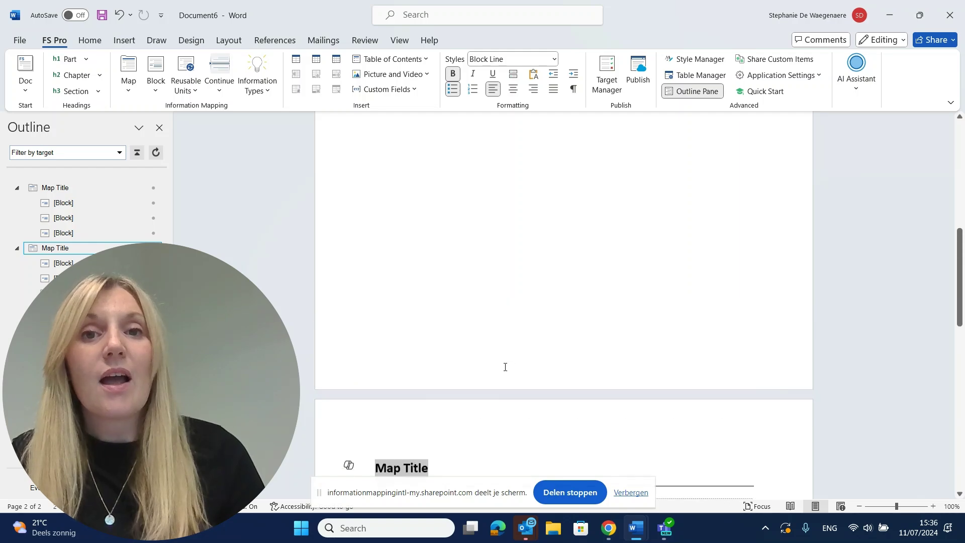
- Add a new empty block below the third block of the first map
{"action": "scroll", "coordinate": [505, 366], "scroll_direction": "up", "scroll_amount": 3}
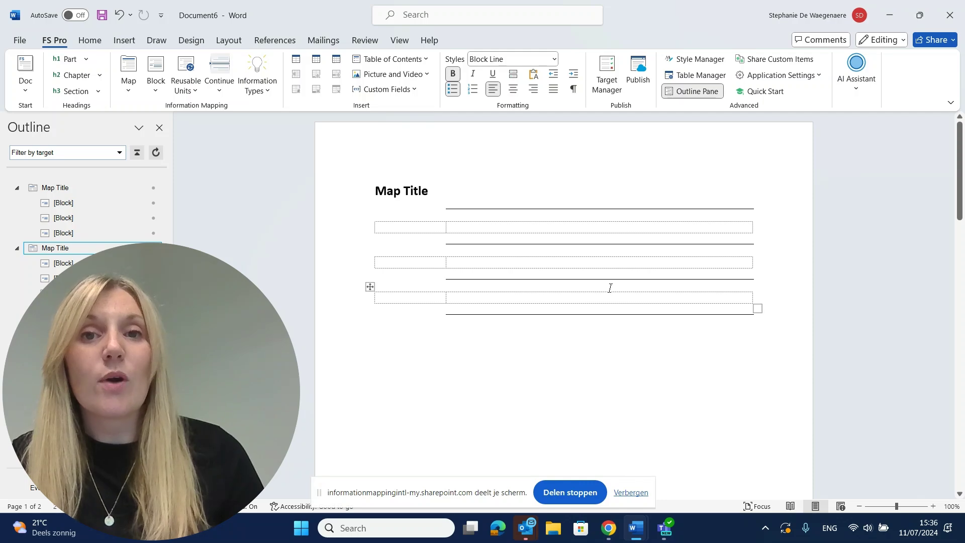
{"action": "left_click", "coordinate": [741, 286]}
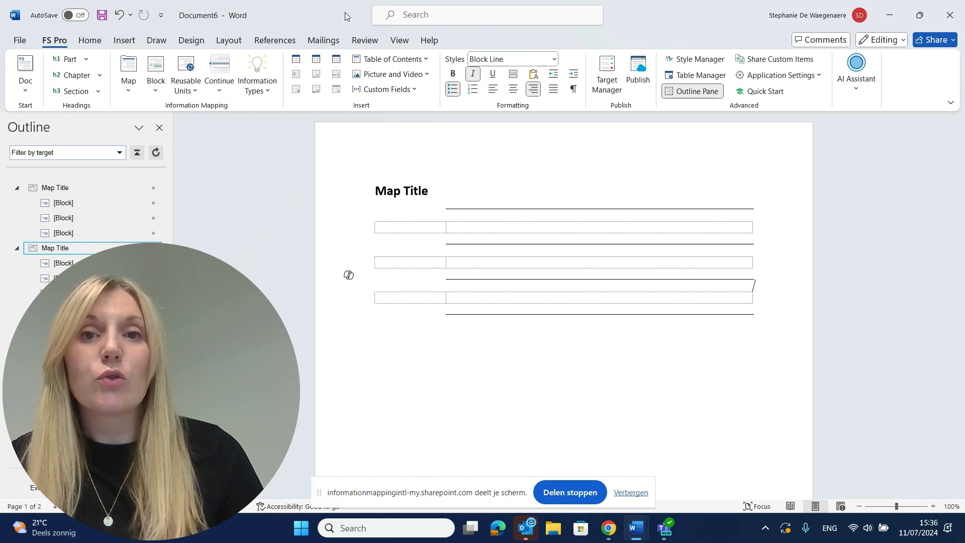
{"action": "left_click", "coordinate": [160, 63]}
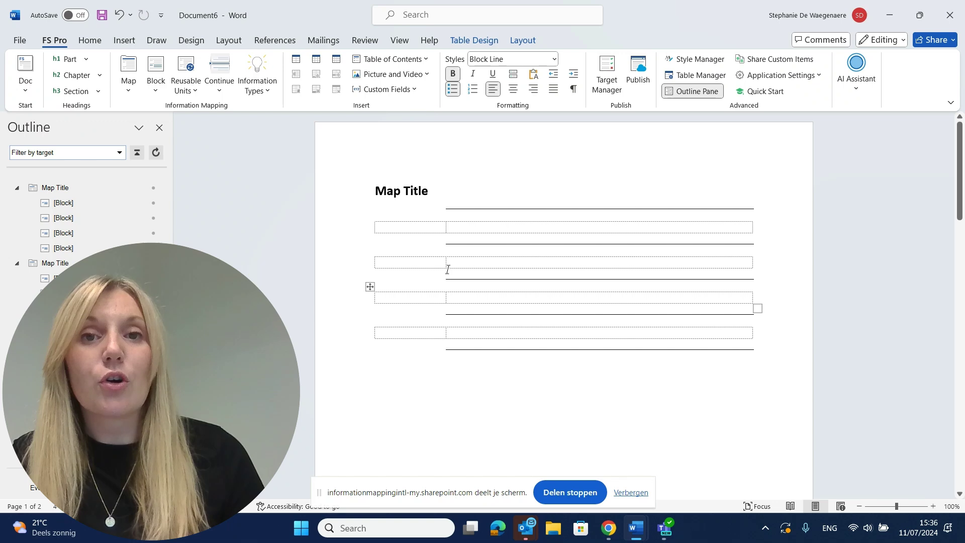
- Delete the newly added fourth block from the first map
{"action": "left_click", "coordinate": [450, 298]}
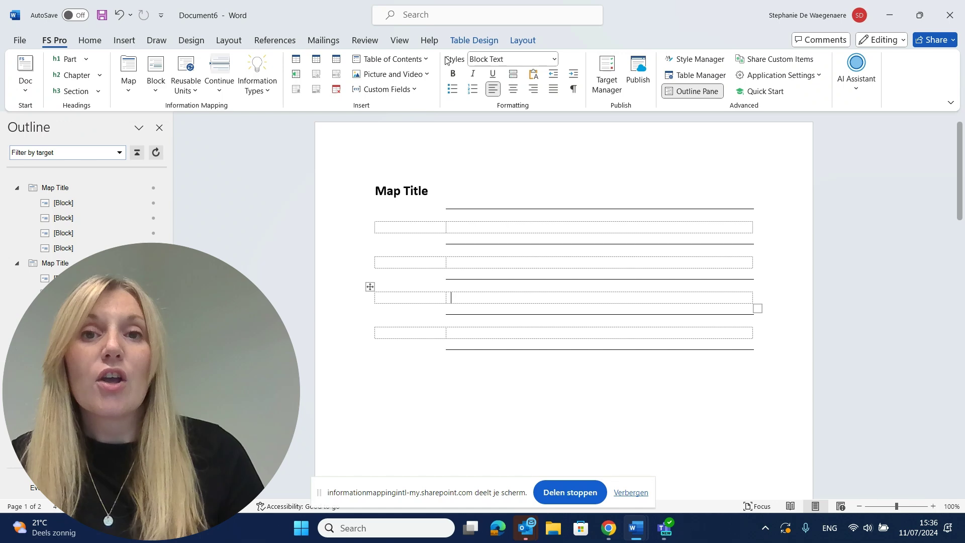
{"action": "left_click", "coordinate": [155, 92]}
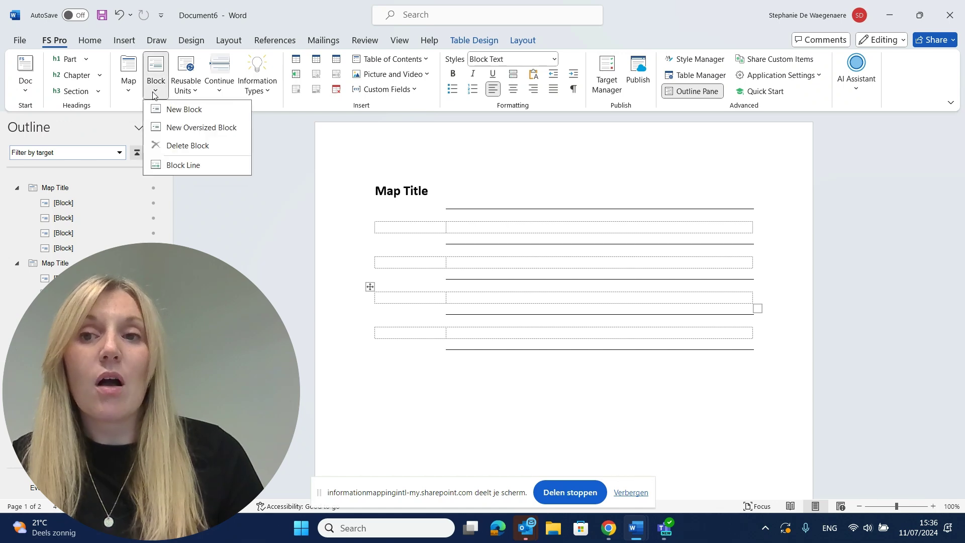
{"action": "left_click", "coordinate": [184, 147]}
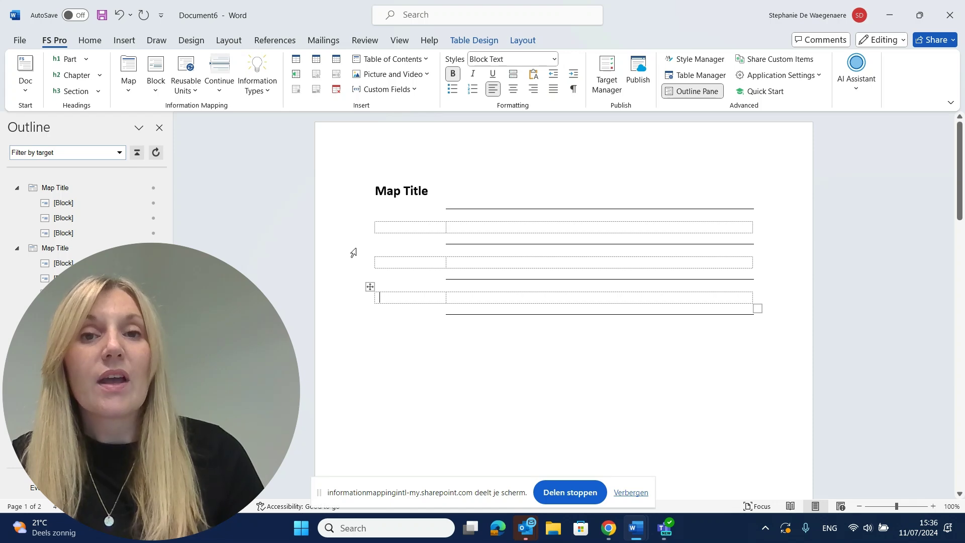
- Delete the entire second map on page 2
{"action": "scroll", "coordinate": [420, 308], "scroll_direction": "down", "scroll_amount": 5}
{"action": "scroll", "coordinate": [421, 316], "scroll_direction": "down", "scroll_amount": 5}
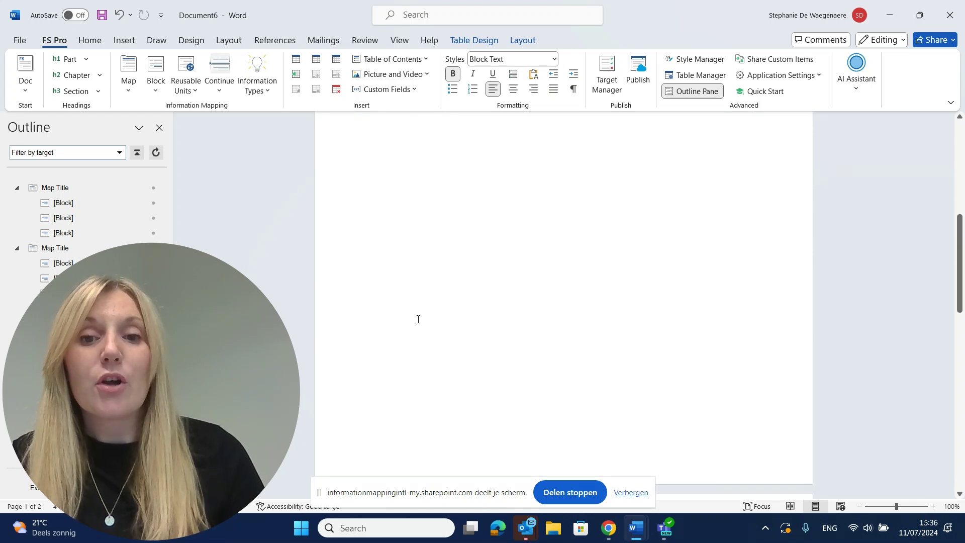
{"action": "left_click", "coordinate": [411, 422]}
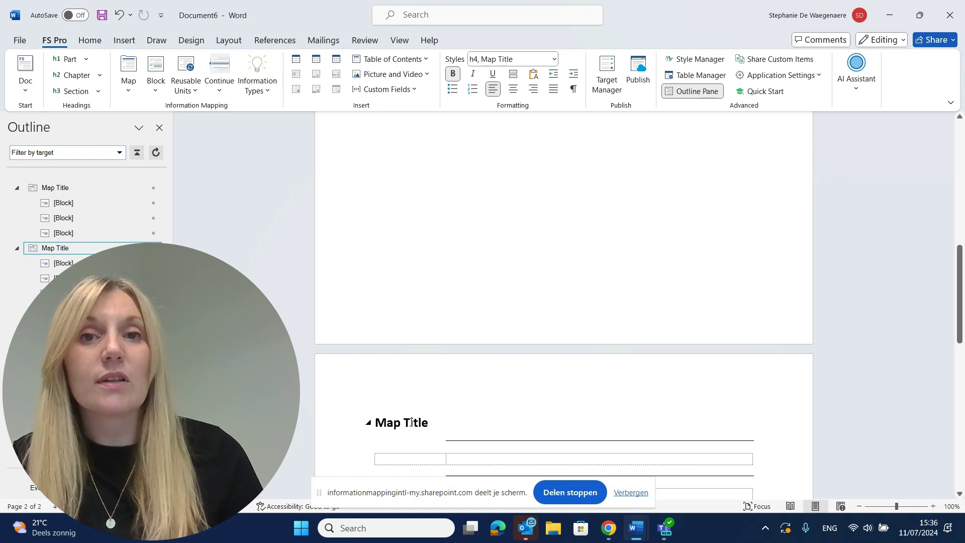
{"action": "left_click", "coordinate": [128, 90]}
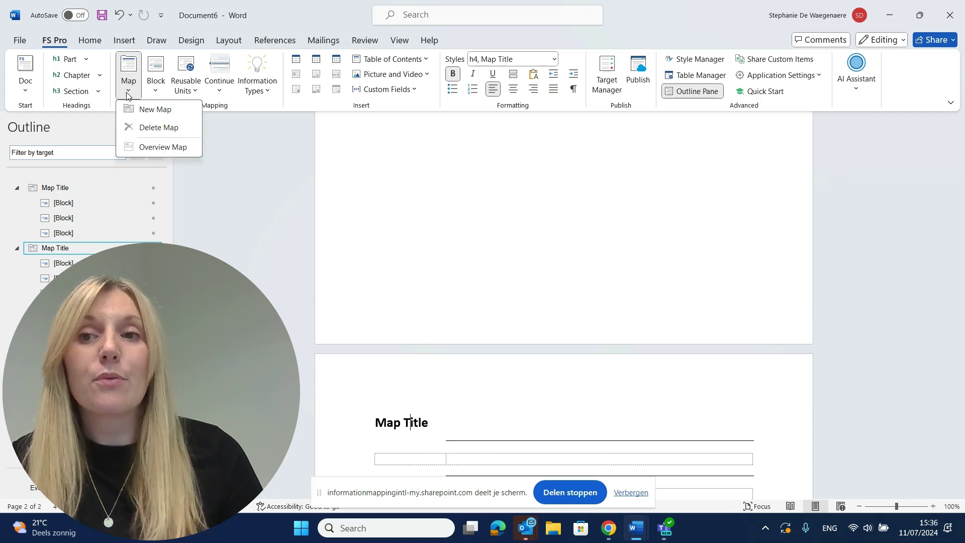
{"action": "left_click", "coordinate": [140, 128]}
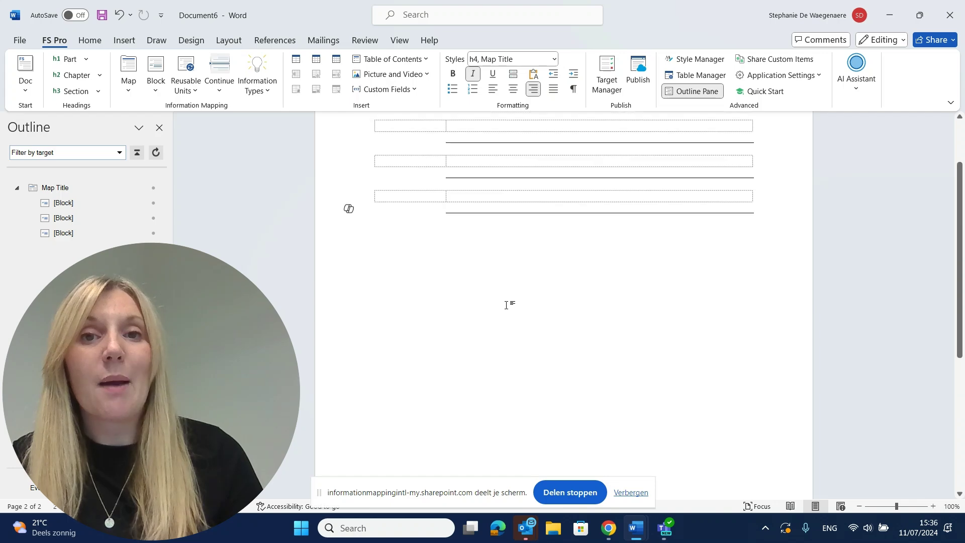
{"action": "scroll", "coordinate": [506, 305], "scroll_direction": "up", "scroll_amount": 3}
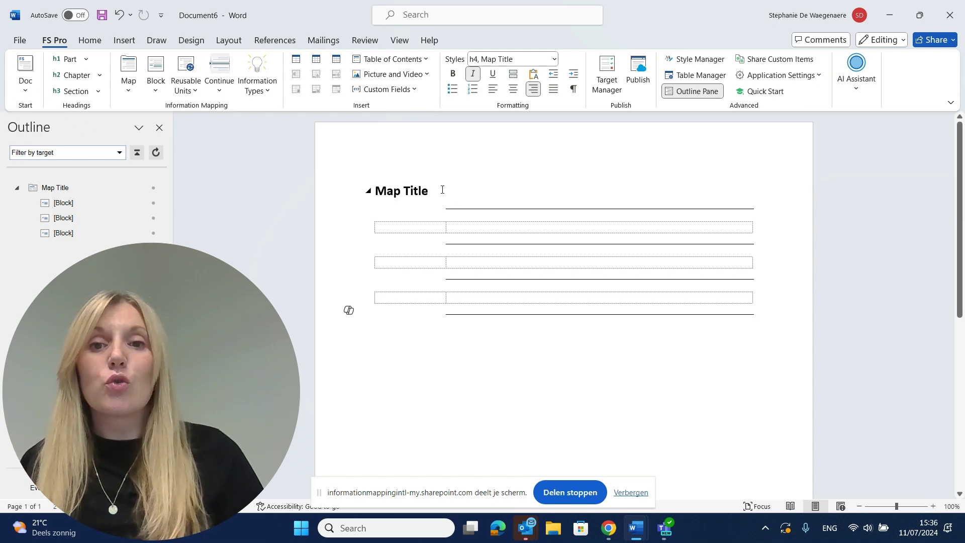
- Title the map 'Human Resources' and give the first block the label 'Introduction to HR' and the text 'Content'
{"action": "left_click_drag", "start_coordinate": [434, 190], "coordinate": [381, 190]}
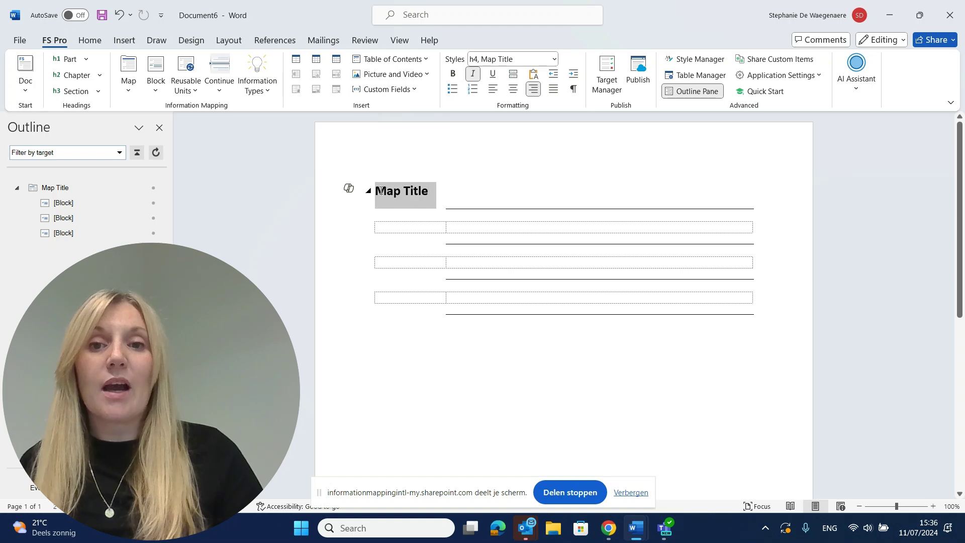
{"action": "type", "text": "Human"}
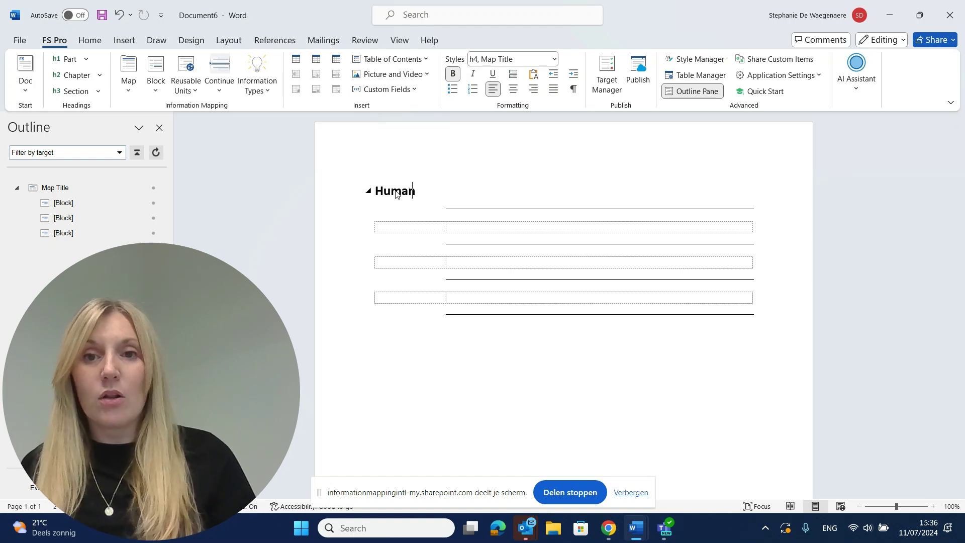
{"action": "type", "text": " Resources"}
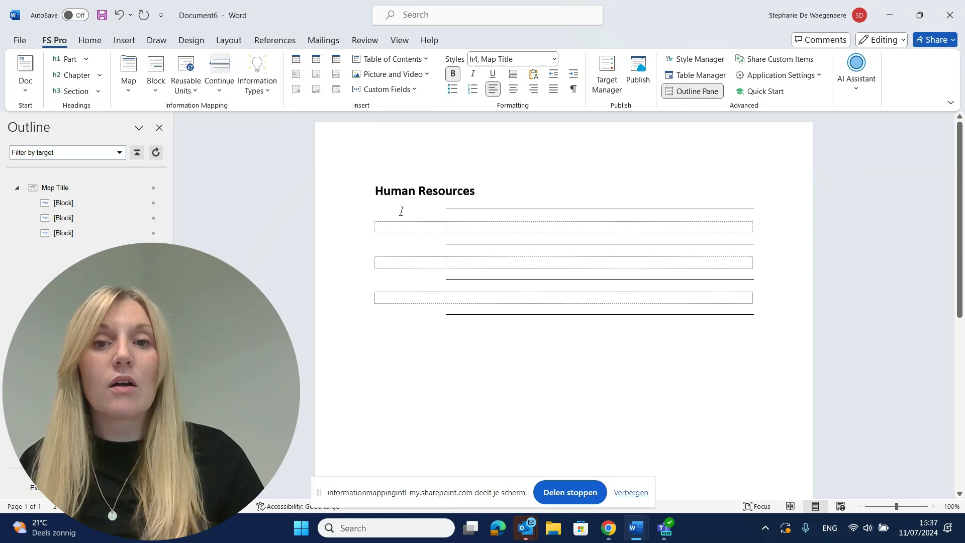
{"action": "left_click", "coordinate": [457, 229]}
{"action": "type", "text": "Content"}
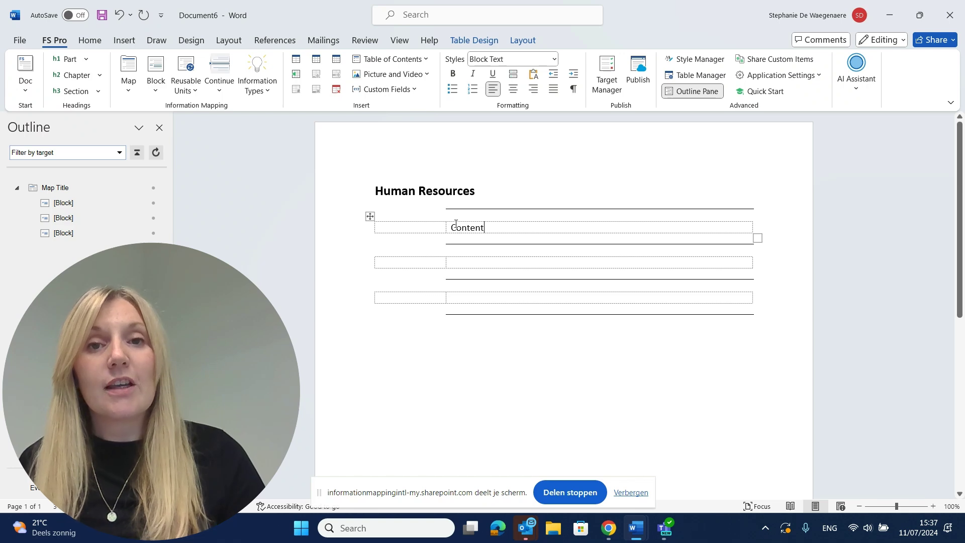
{"action": "left_click", "coordinate": [413, 230]}
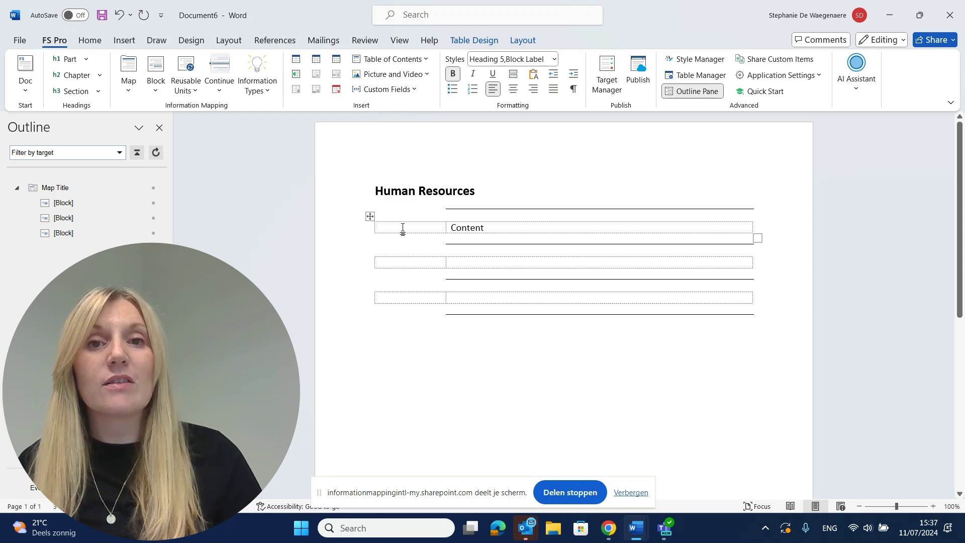
{"action": "type", "text": "Introd"}
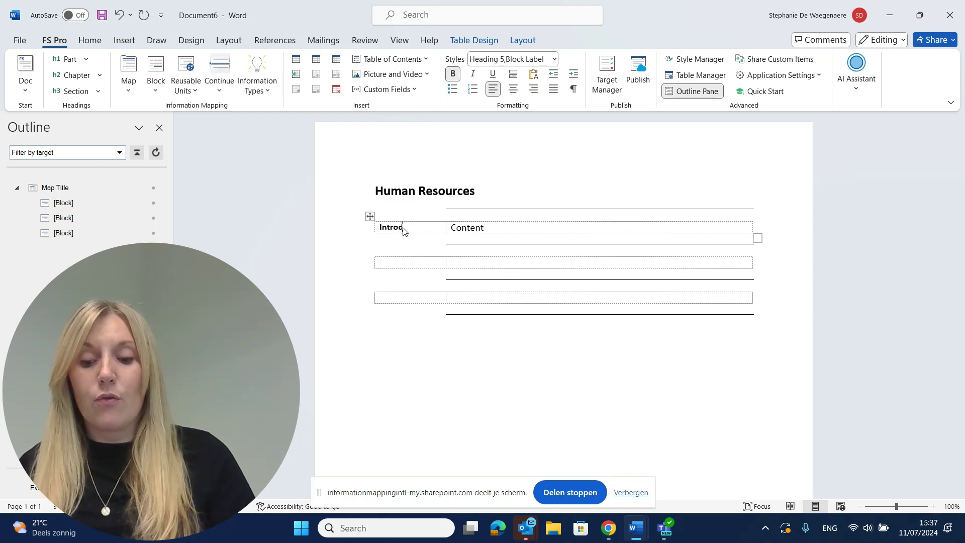
{"action": "type", "text": "uction to HR"}
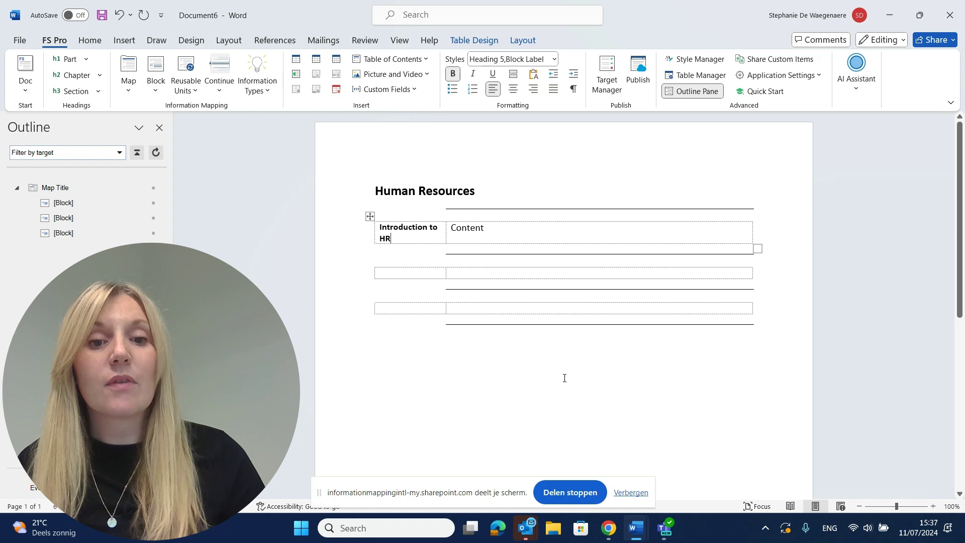
- Switch to the 240626_Human Resources example document and scroll down to the Open Vacancy block
{"action": "mouse_move", "coordinate": [636, 528]}
{"action": "left_click", "coordinate": [564, 453]}
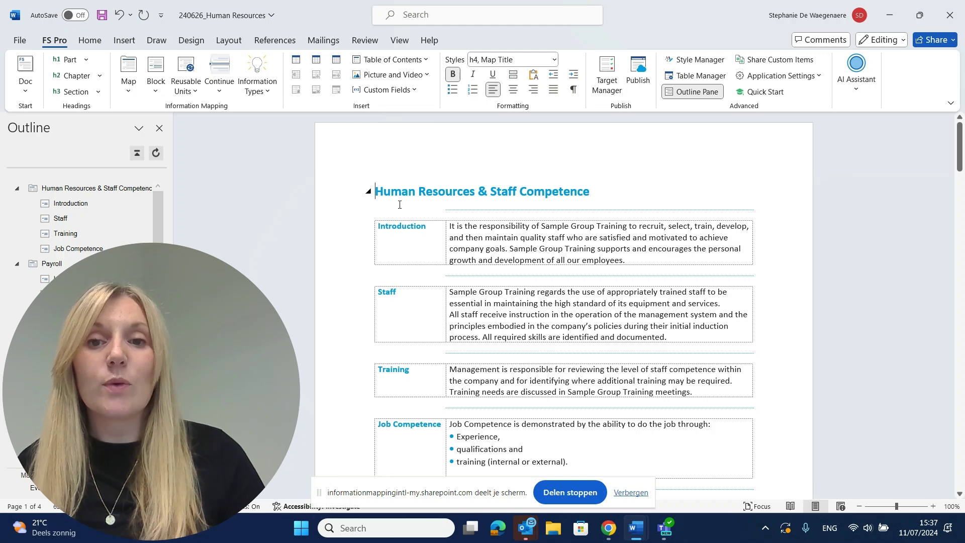
{"action": "scroll", "coordinate": [408, 216], "scroll_direction": "down", "scroll_amount": 3}
{"action": "scroll", "coordinate": [409, 231], "scroll_direction": "down", "scroll_amount": 2}
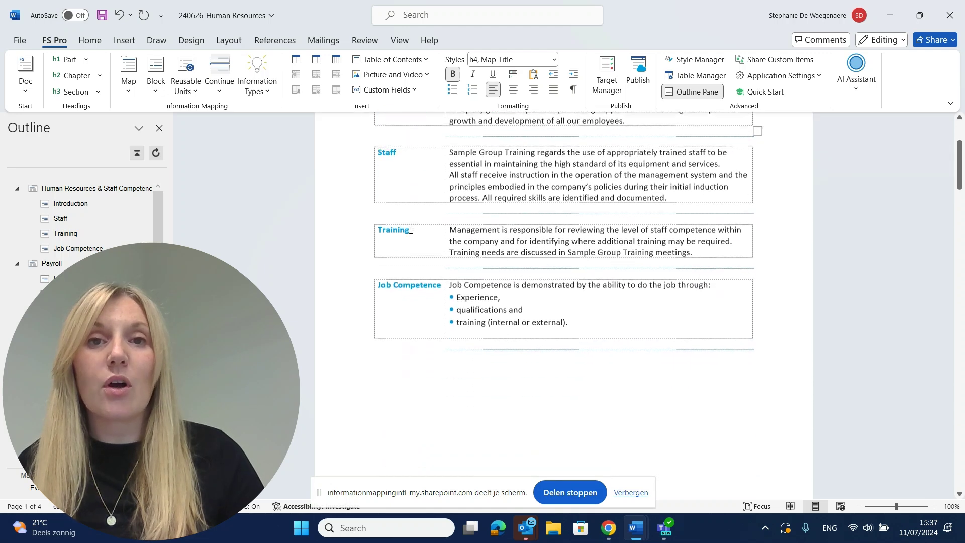
{"action": "scroll", "coordinate": [395, 239], "scroll_direction": "down", "scroll_amount": 2}
{"action": "scroll", "coordinate": [395, 246], "scroll_direction": "down", "scroll_amount": 8}
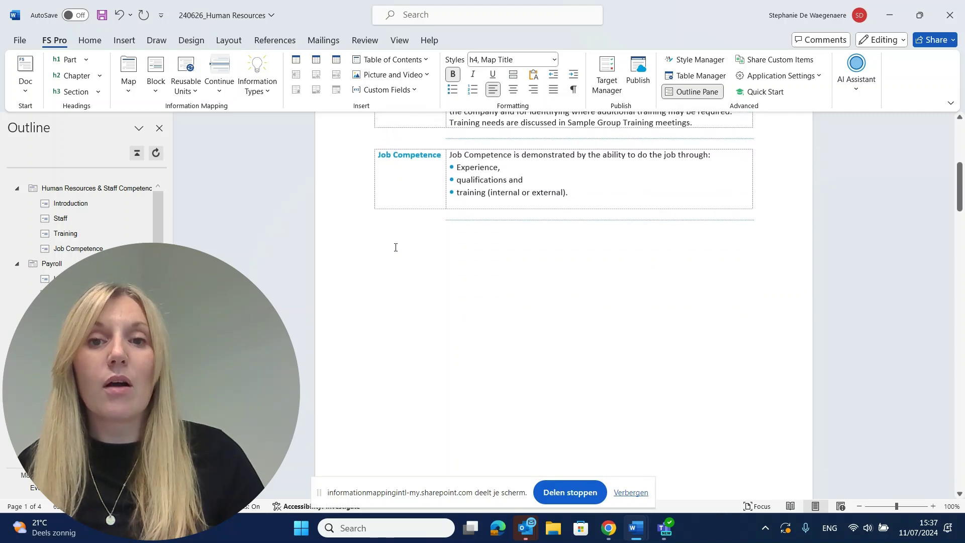
{"action": "scroll", "coordinate": [400, 251], "scroll_direction": "down", "scroll_amount": 5}
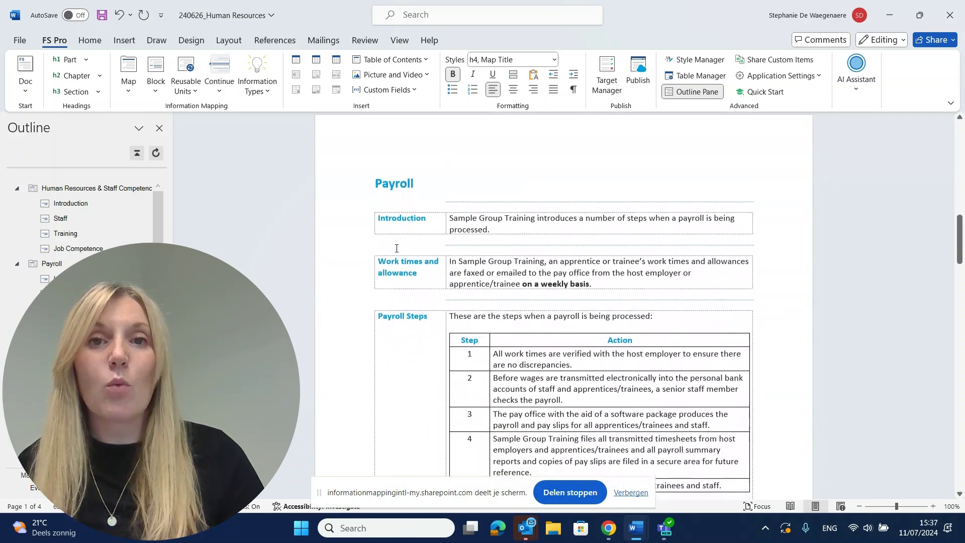
{"action": "scroll", "coordinate": [414, 266], "scroll_direction": "down", "scroll_amount": 15}
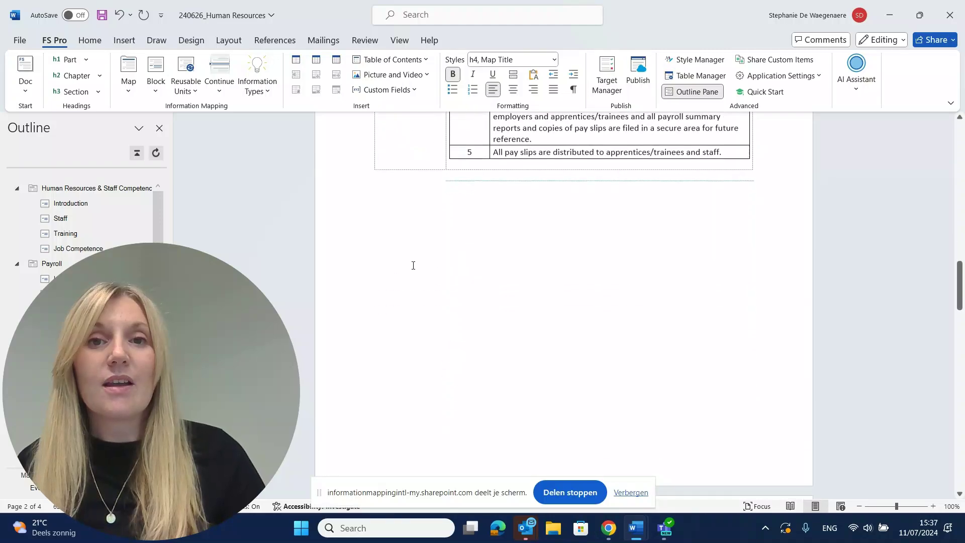
{"action": "scroll", "coordinate": [563, 298], "scroll_direction": "down", "scroll_amount": 10}
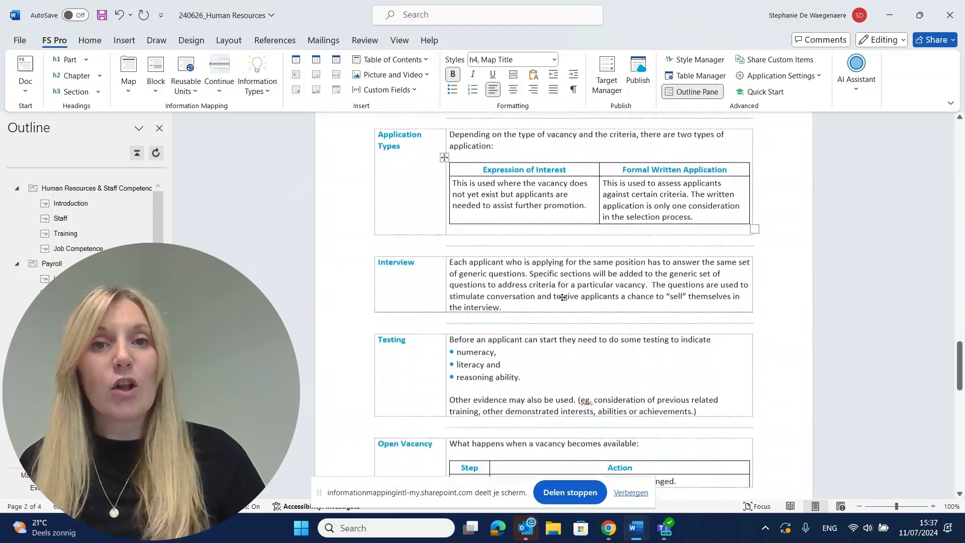
{"action": "scroll", "coordinate": [571, 301], "scroll_direction": "down", "scroll_amount": 3}
{"action": "scroll", "coordinate": [597, 302], "scroll_direction": "up", "scroll_amount": 1}
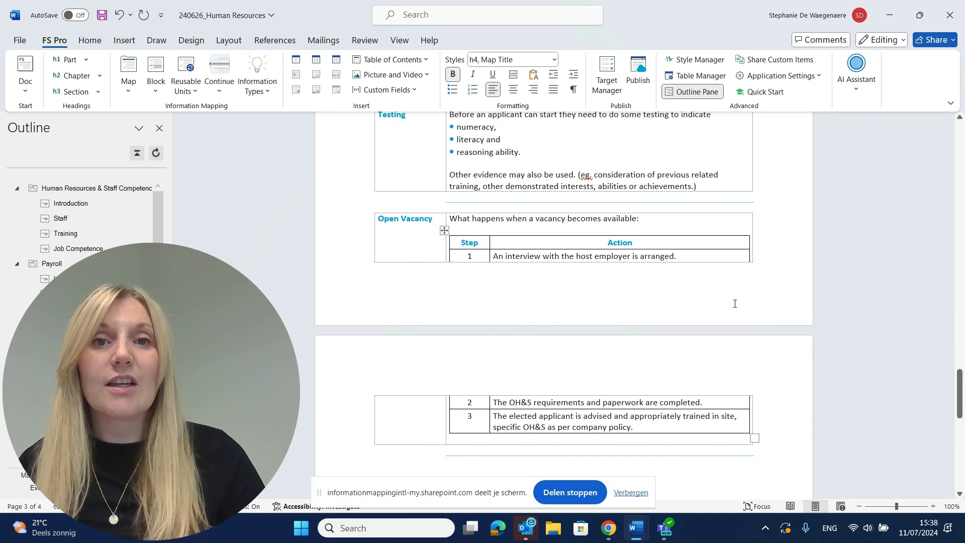
- Move Open Vacancy to the next page, with a 'Continued on next page' note after Testing
{"action": "scroll", "coordinate": [734, 303], "scroll_direction": "up", "scroll_amount": 2}
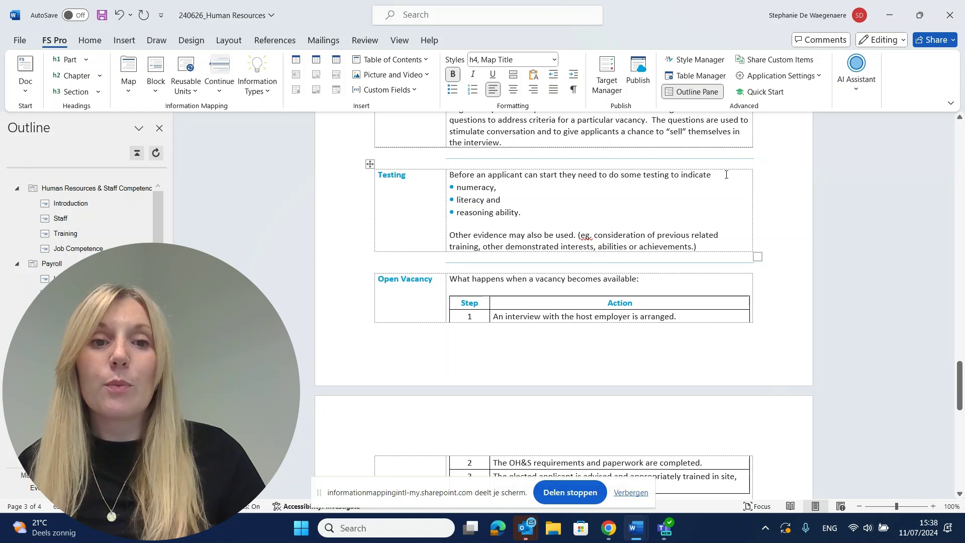
{"action": "left_click", "coordinate": [741, 270]}
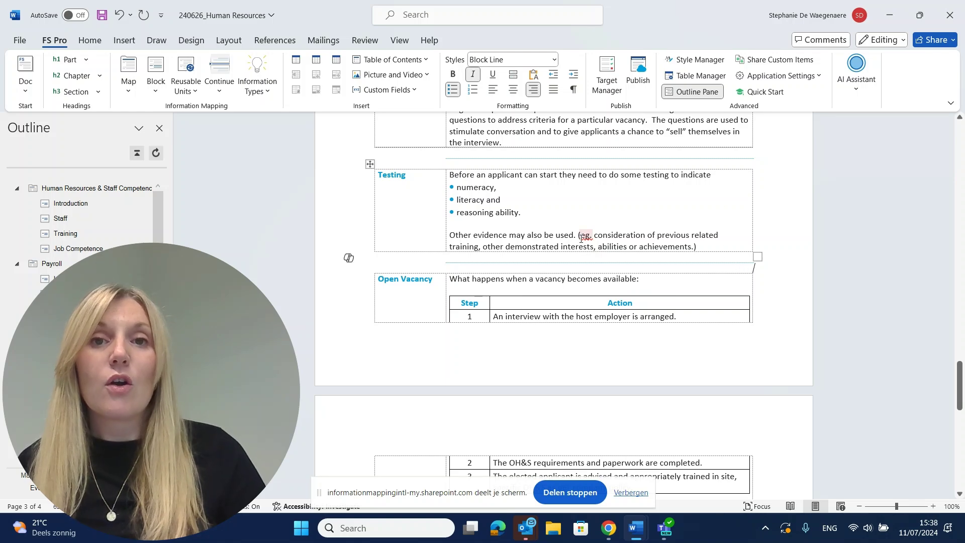
{"action": "left_click", "coordinate": [220, 72]}
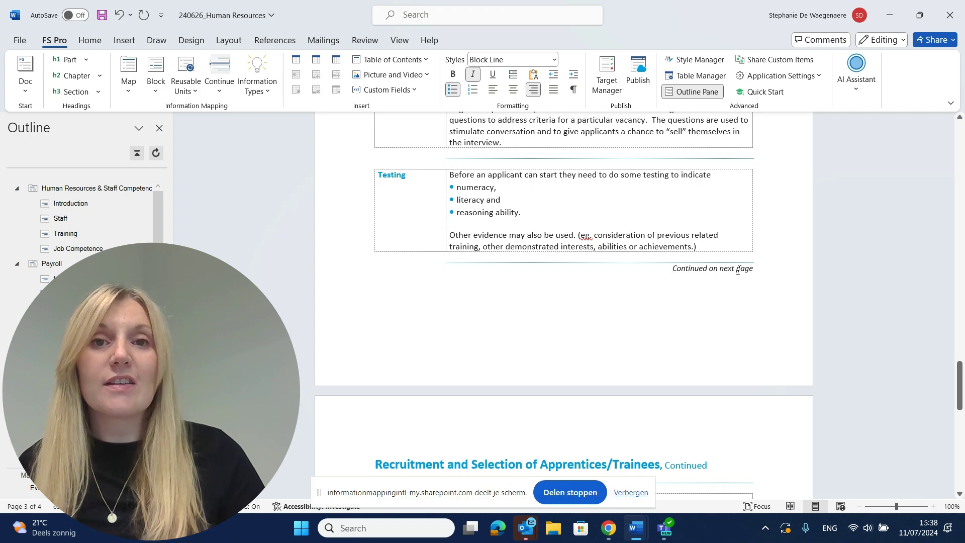
{"action": "scroll", "coordinate": [573, 325], "scroll_direction": "down", "scroll_amount": 3}
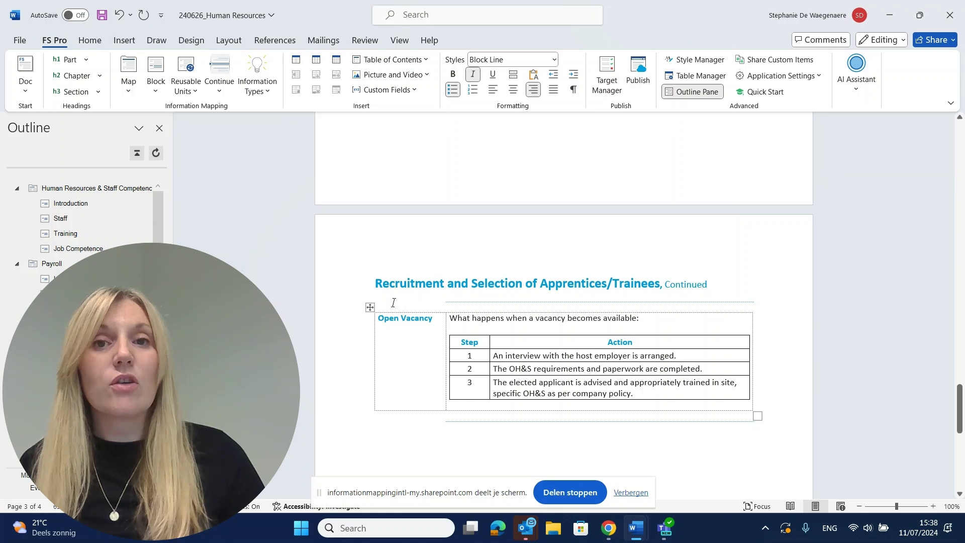
- Insert a Section Title with Overview Map before the document's first heading
{"action": "scroll", "coordinate": [377, 297], "scroll_direction": "up", "scroll_amount": 10}
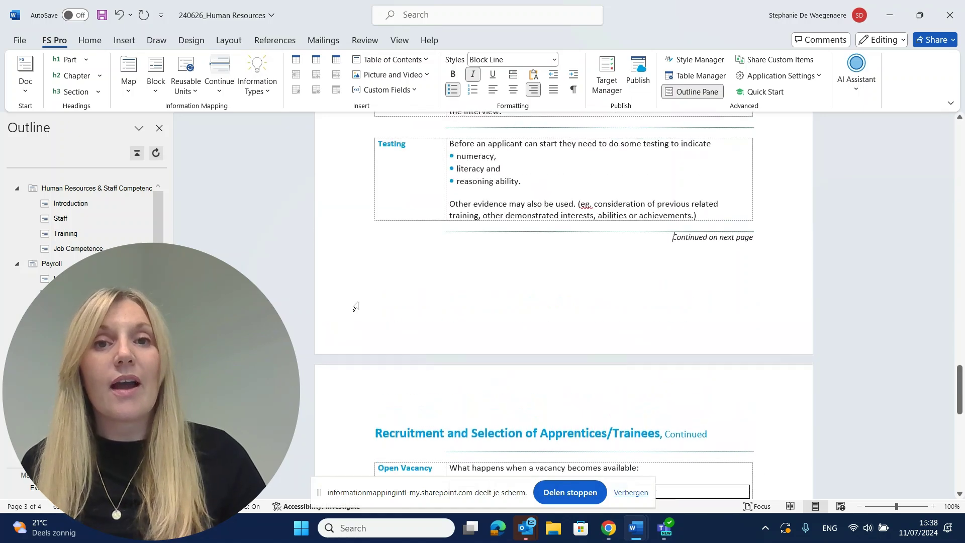
{"action": "scroll", "coordinate": [373, 285], "scroll_direction": "up", "scroll_amount": 15}
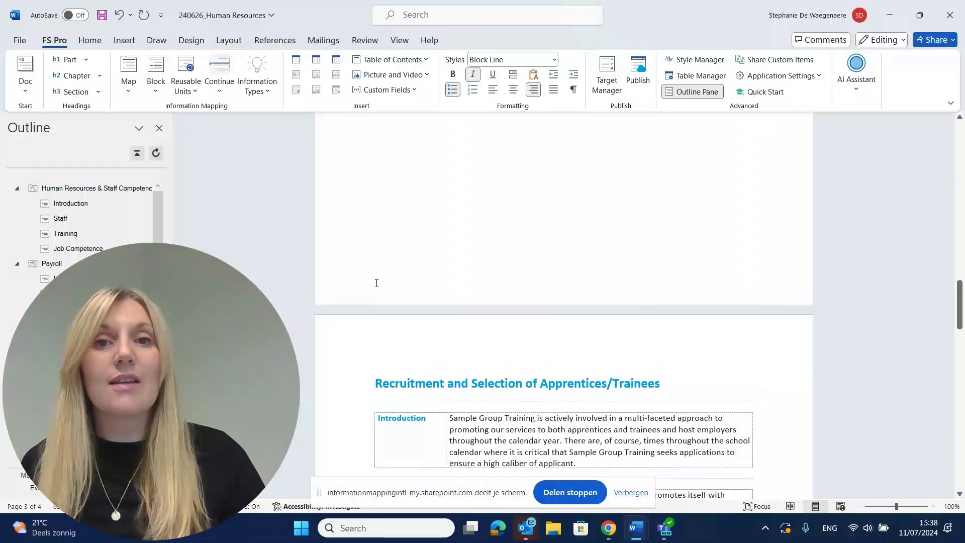
{"action": "scroll", "coordinate": [375, 284], "scroll_direction": "up", "scroll_amount": 10}
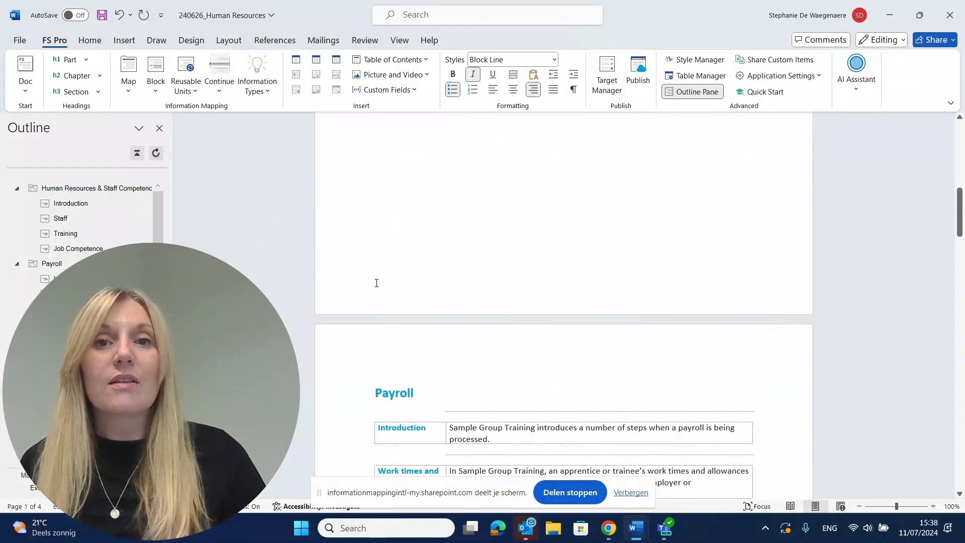
{"action": "scroll", "coordinate": [374, 284], "scroll_direction": "up", "scroll_amount": 4}
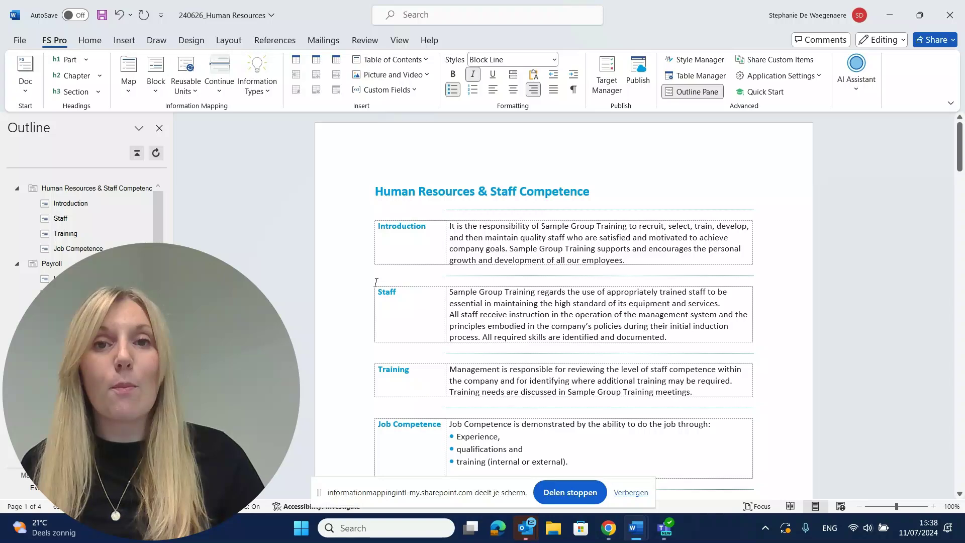
{"action": "left_click", "coordinate": [381, 191]}
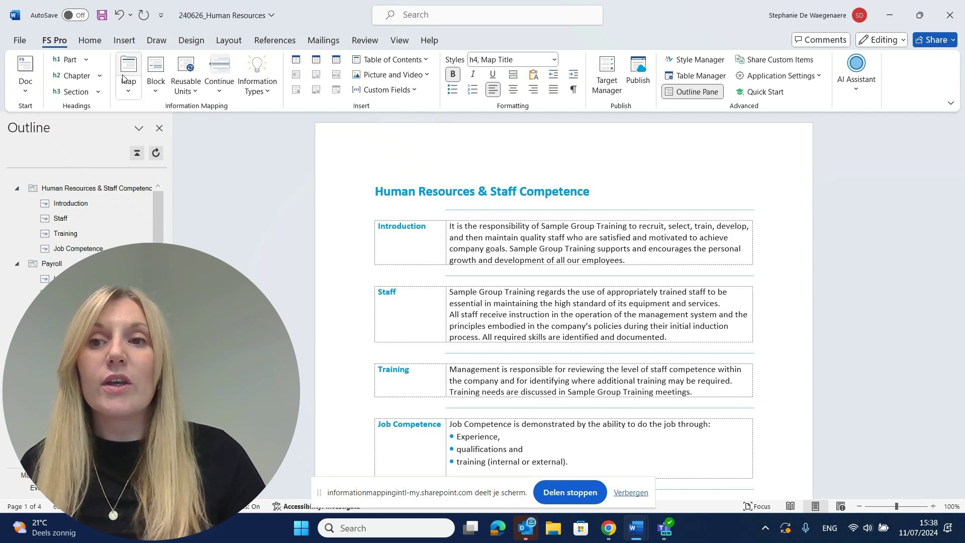
{"action": "left_click", "coordinate": [98, 92]}
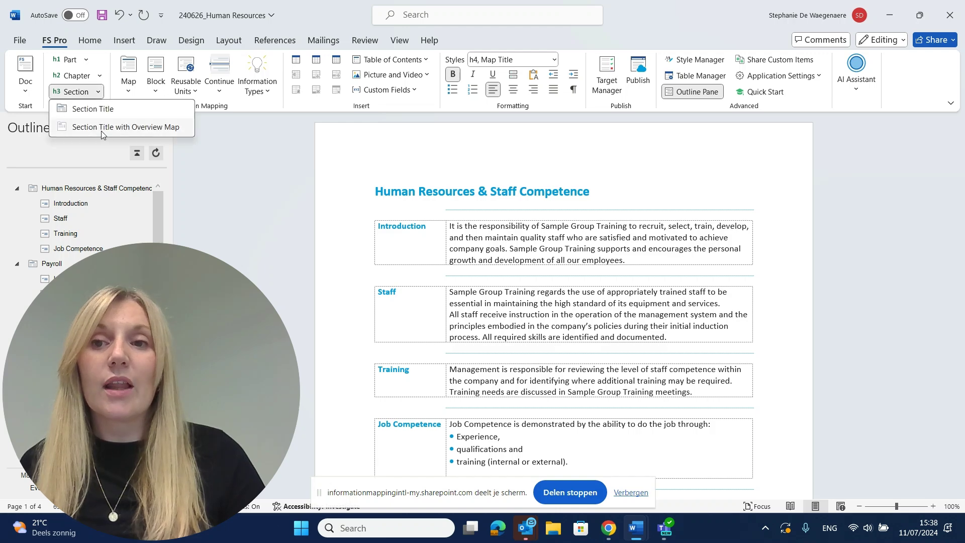
{"action": "left_click", "coordinate": [126, 132]}
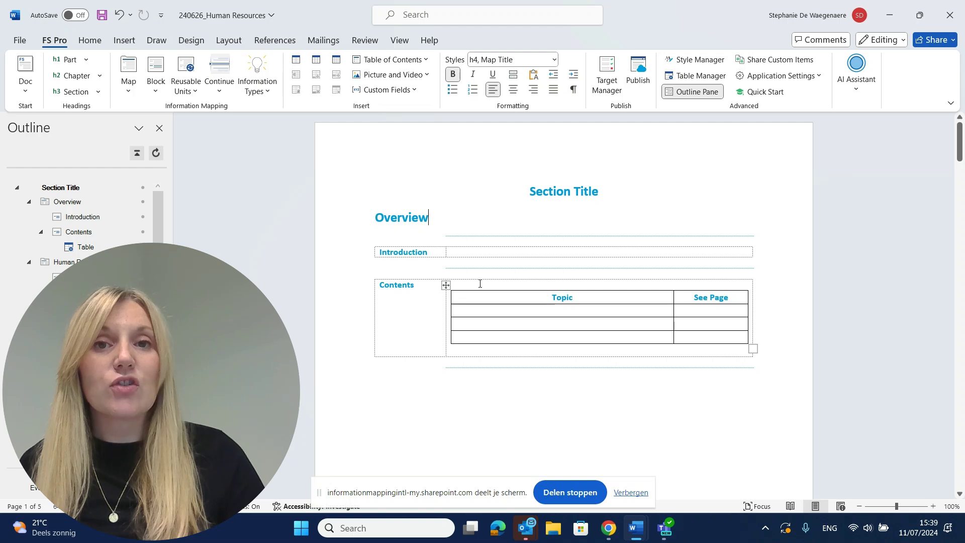
- Update the Overview's Topic/See Page table, populating it from Map Titles
{"action": "left_click", "coordinate": [491, 311]}
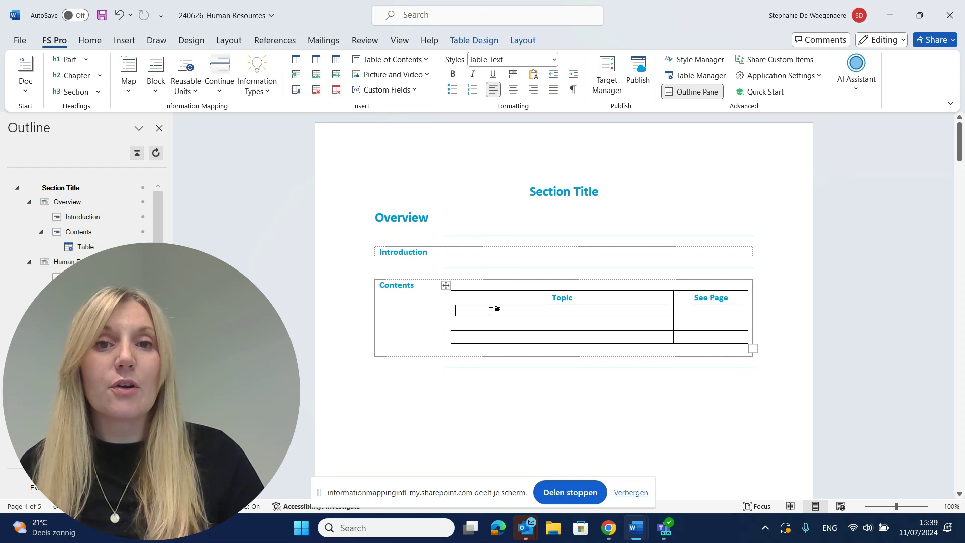
{"action": "left_click", "coordinate": [393, 62]}
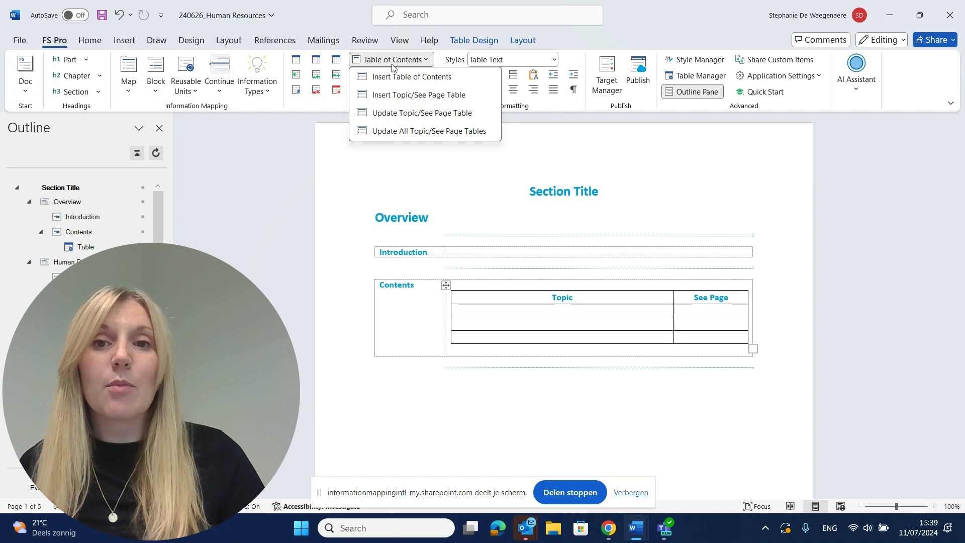
{"action": "left_click", "coordinate": [429, 120]}
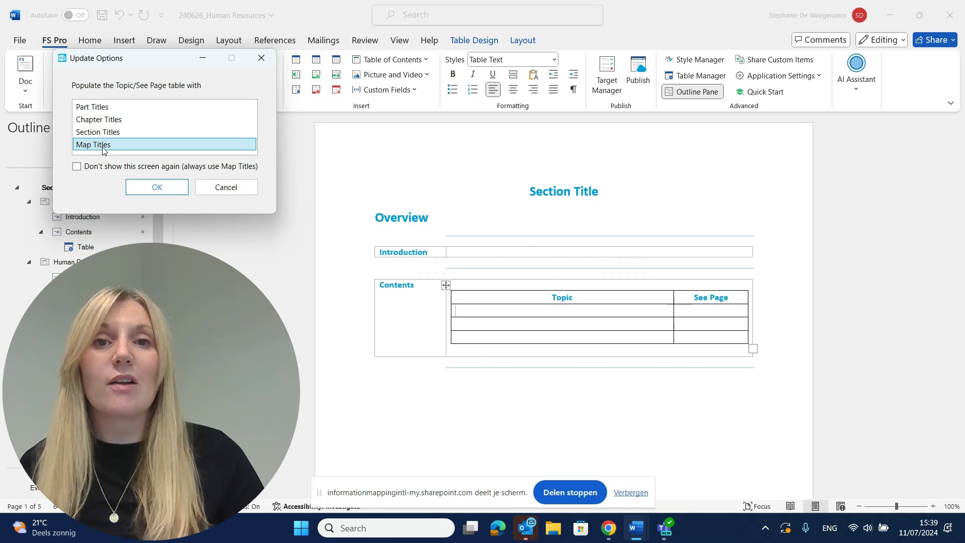
{"action": "left_click", "coordinate": [136, 194]}
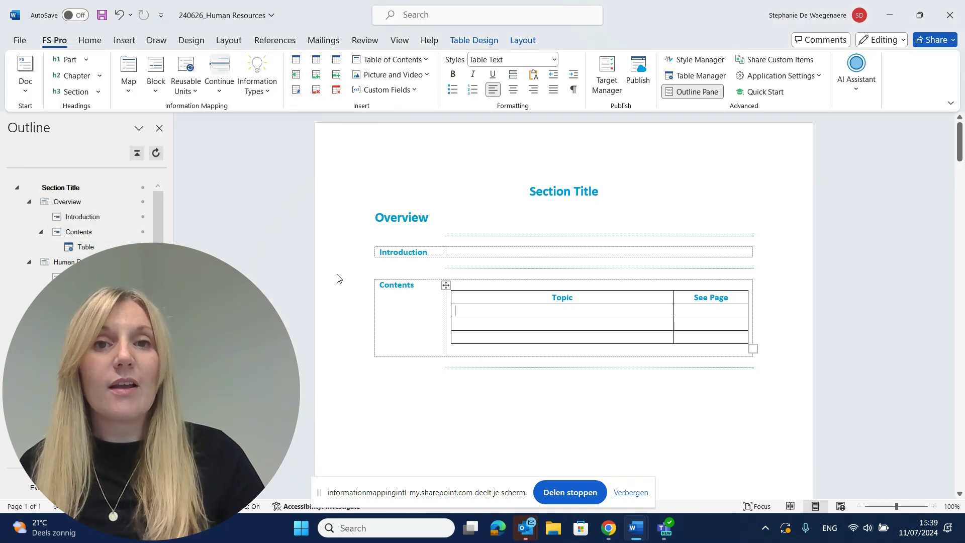